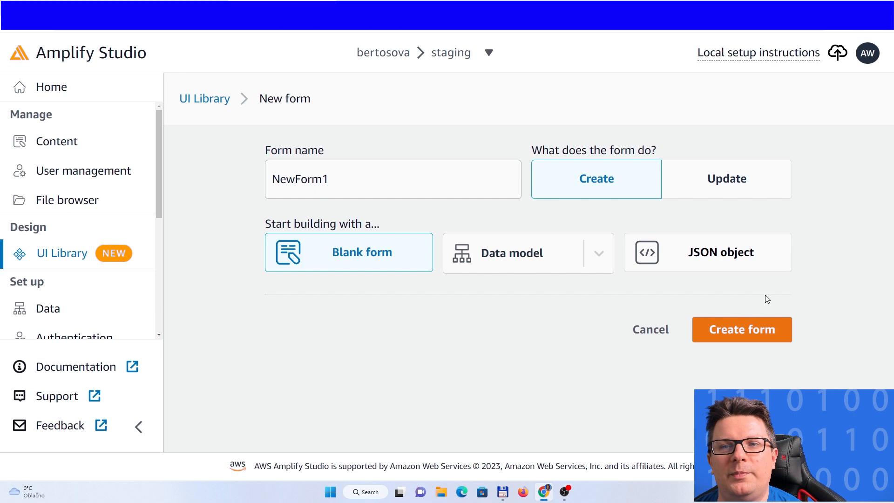
- Start a new form from scratch in the Amplify Studio form builder
left_click(762, 329)
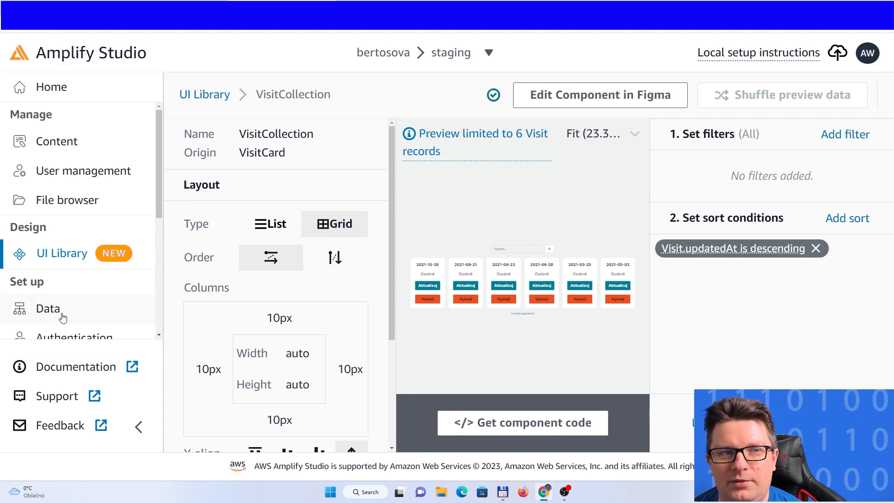
- Show the Data modeling view with the User and WorkingHours models
left_click(42, 314)
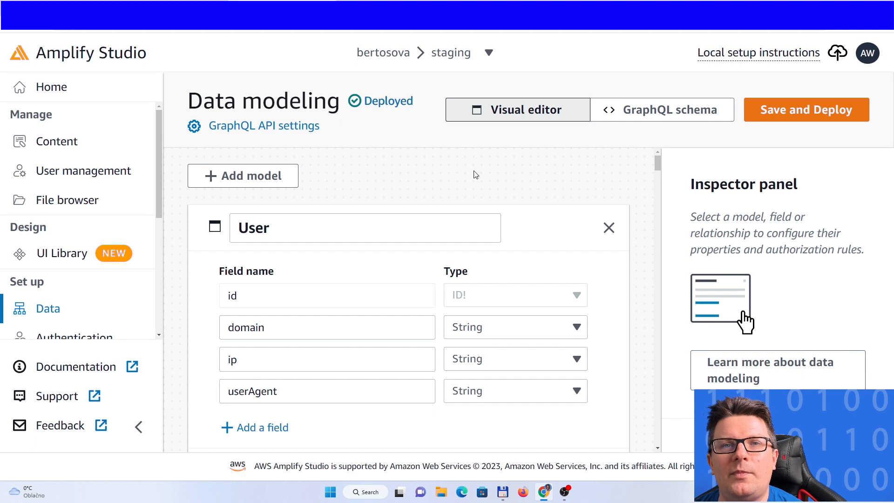
scroll(474, 175, "down", 1)
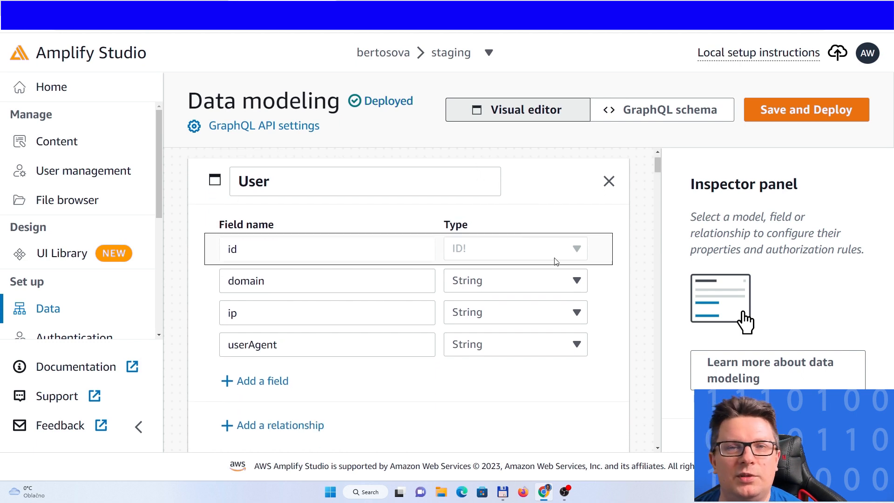
scroll(640, 278, "down", 2)
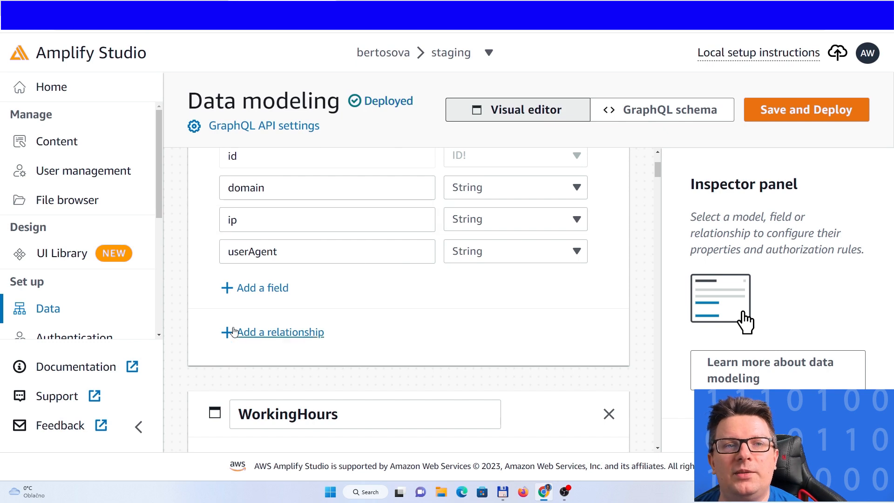
scroll(207, 238, "up", 2)
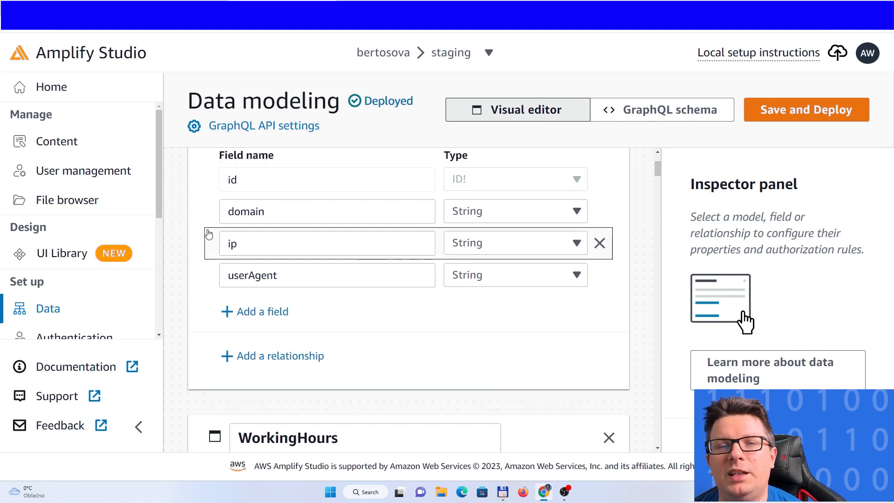
scroll(207, 234, "up", 1)
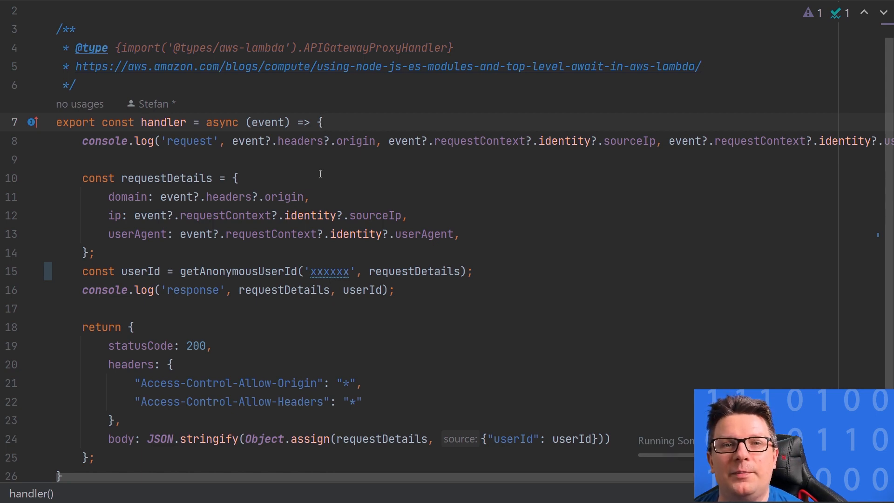
scroll(280, 231, "down", 1)
- Highlight the handler's returned object, its statusCode: 200 and the response body line
left_click(144, 273)
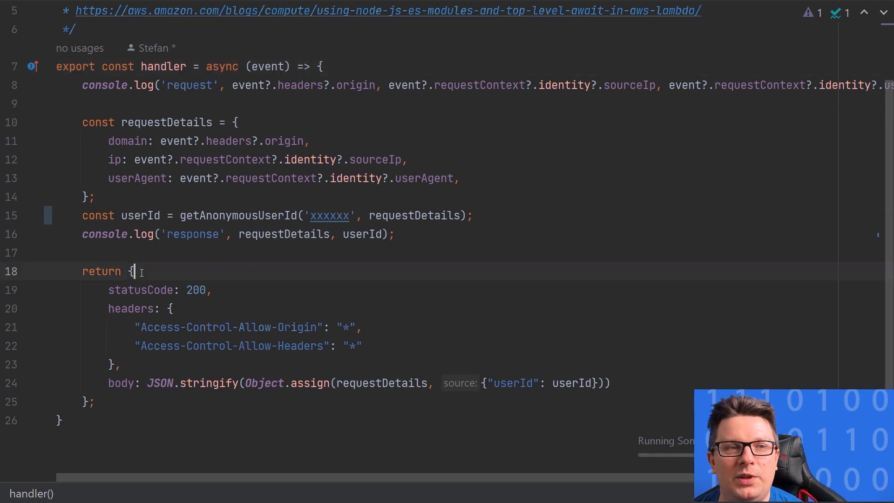
left_click_drag(109, 291, 208, 290)
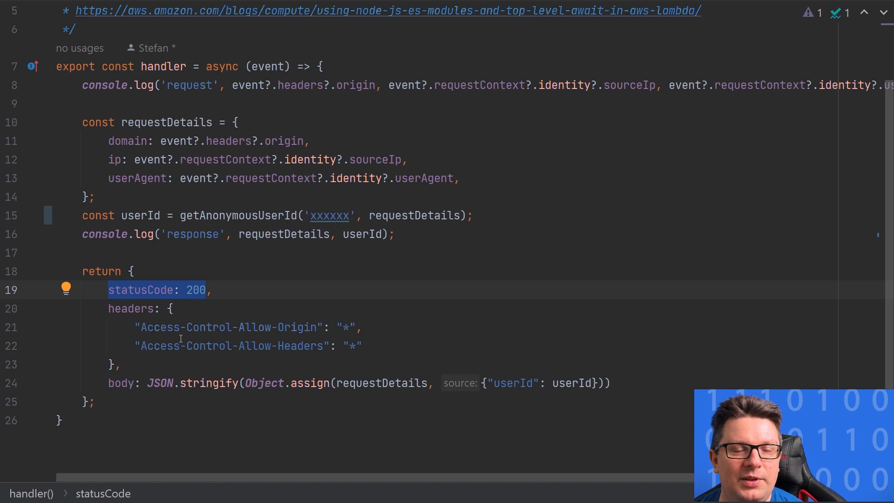
left_click_drag(109, 383, 521, 383)
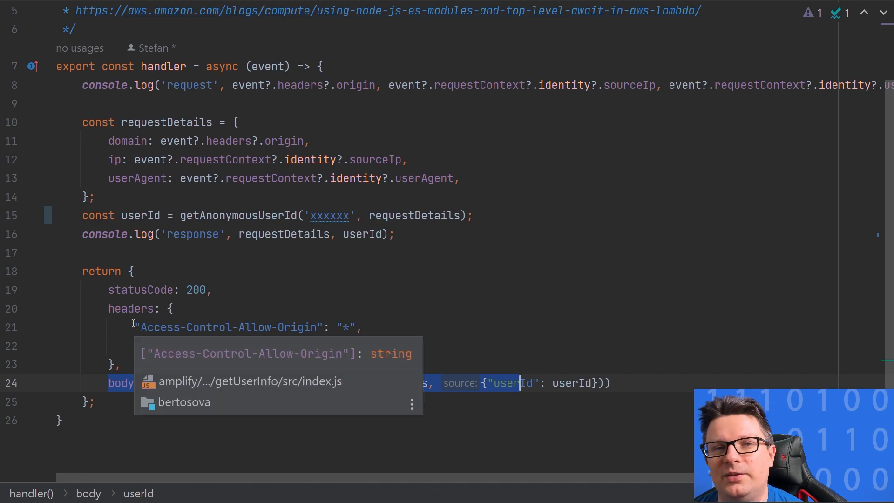
left_click(133, 272)
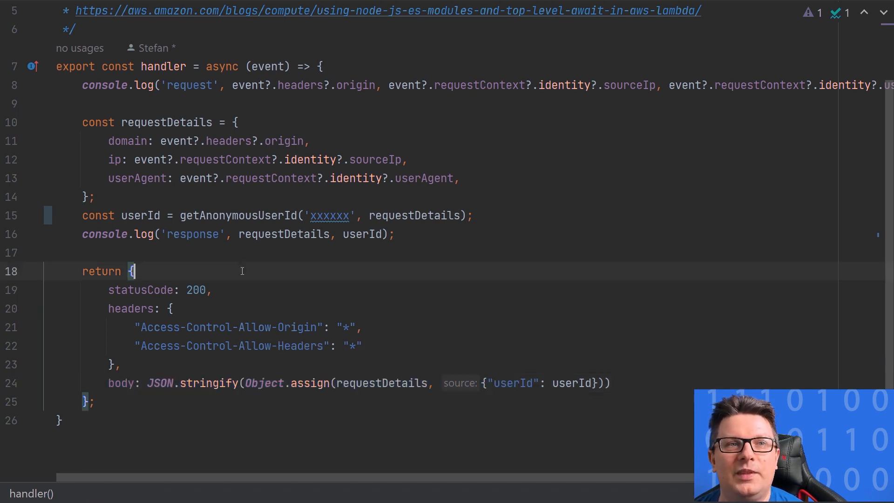
scroll(206, 170, "up", 1)
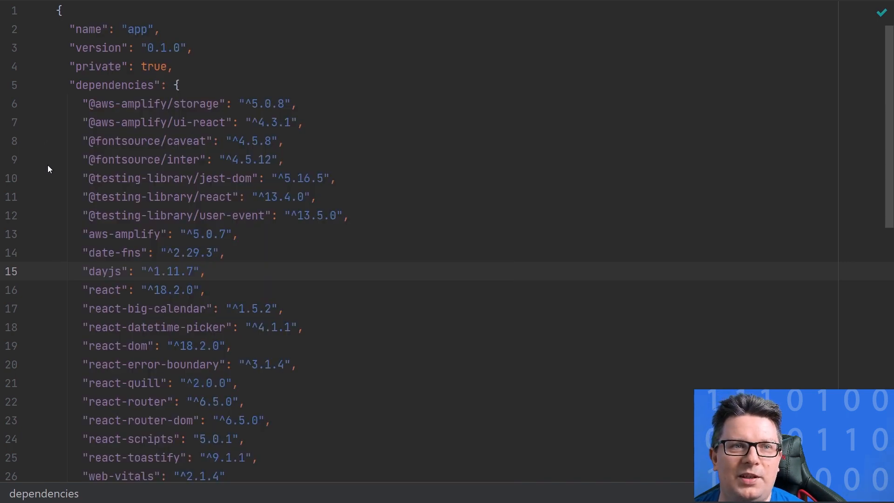
scroll(48, 169, "down", 1)
scroll(48, 169, "down", 1)
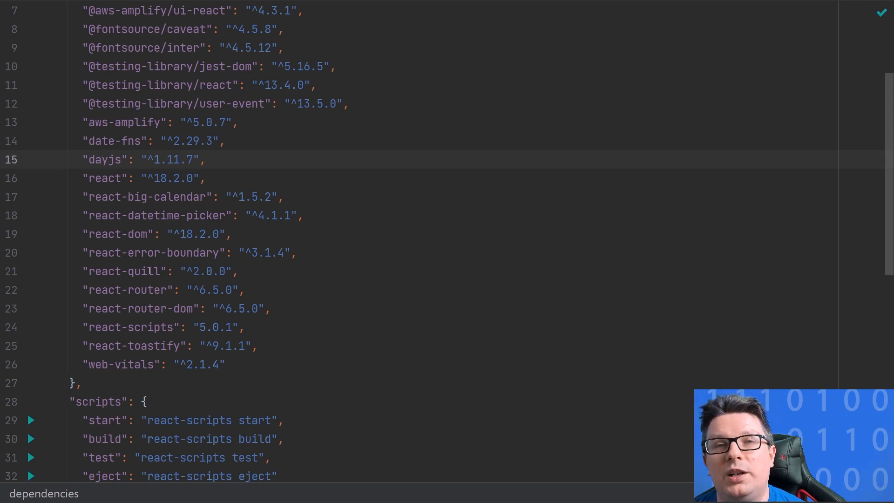
mouse_move(126, 383)
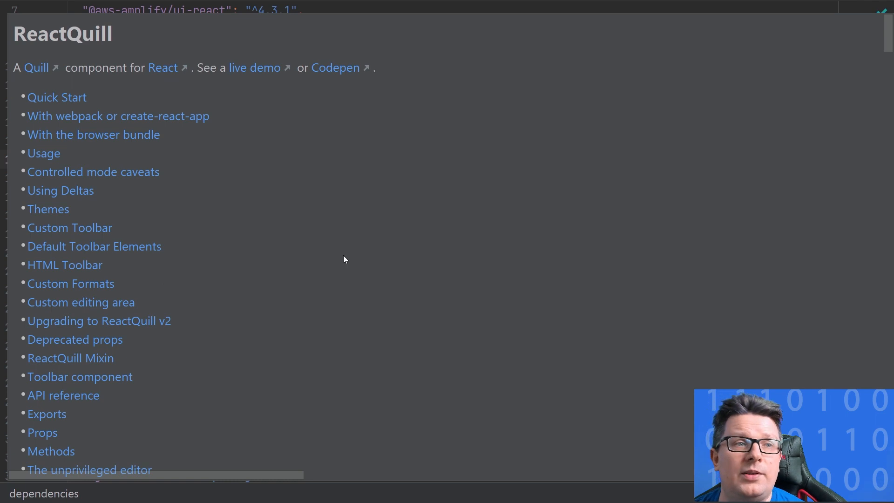
- Dismiss the ReactQuill quick documentation popup over package.json
key("Escape")
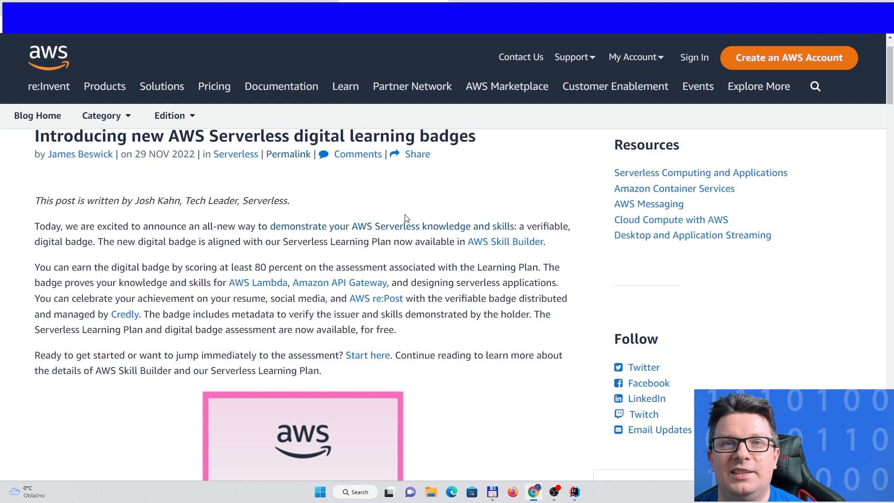
scroll(192, 212, "down", 2)
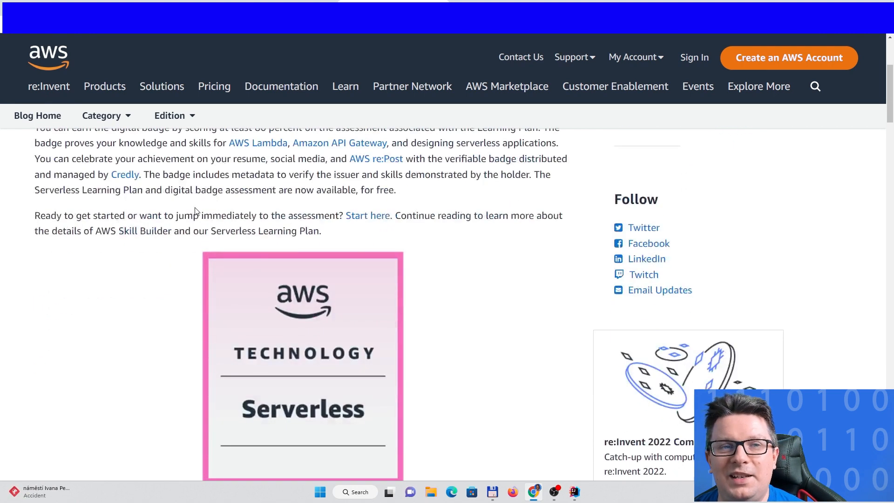
scroll(187, 211, "down", 1)
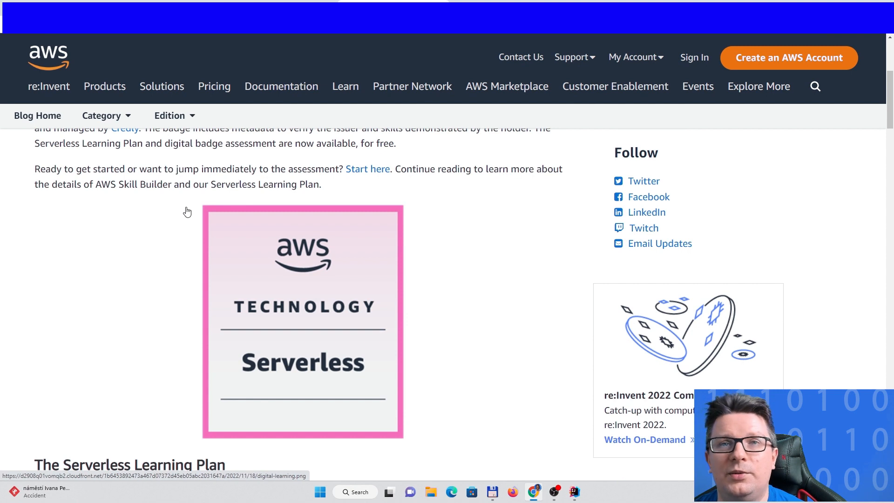
scroll(186, 212, "up", 2)
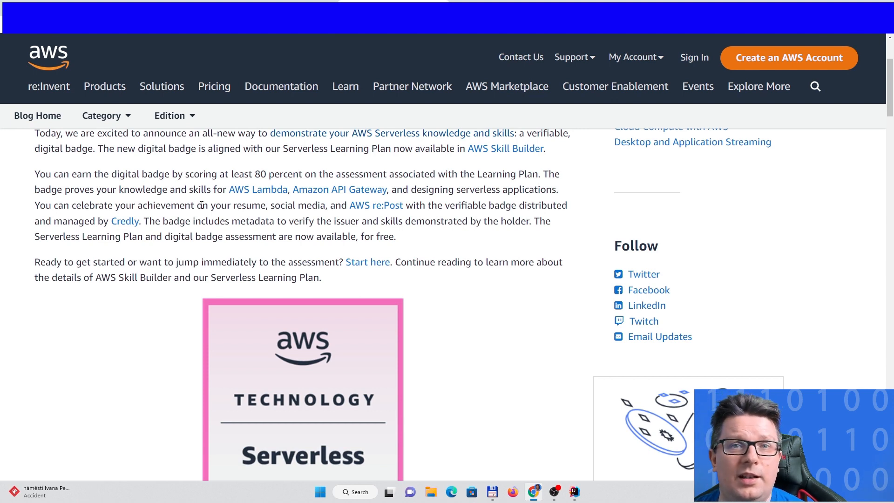
scroll(200, 206, "down", 3)
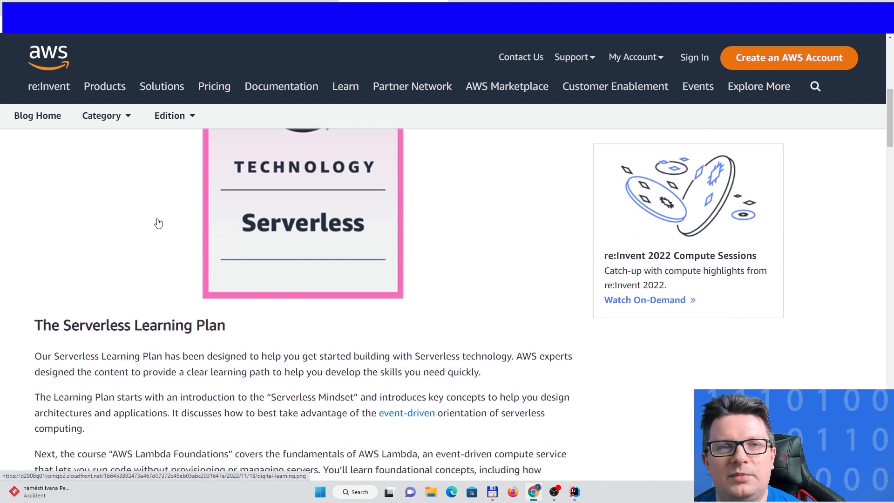
scroll(168, 223, "down", 2)
scroll(174, 223, "up", 1)
scroll(178, 223, "up", 4)
scroll(184, 222, "up", 2)
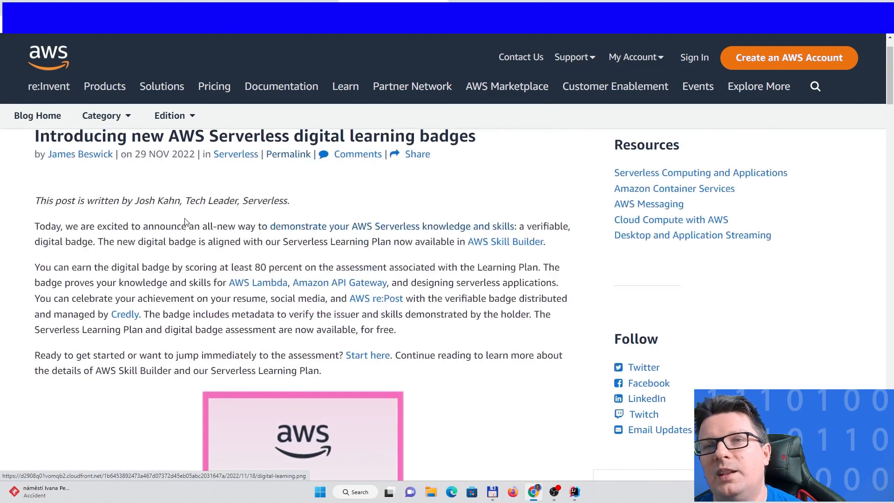
scroll(186, 222, "up", 1)
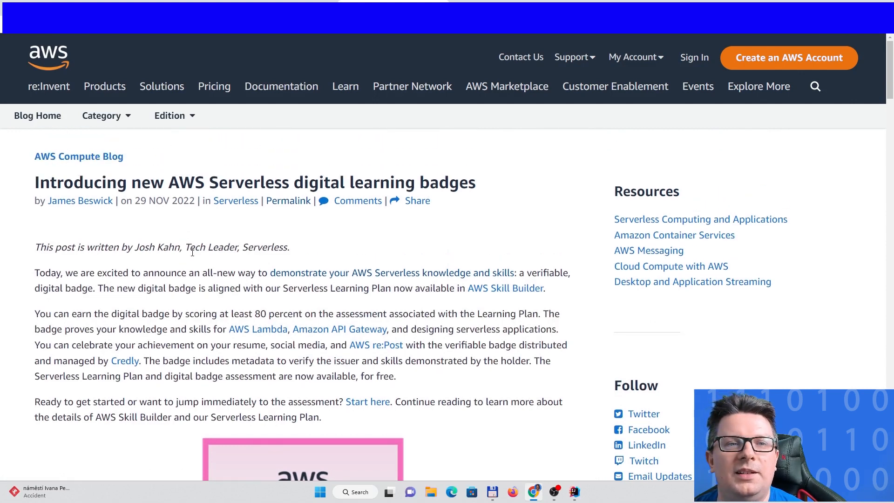